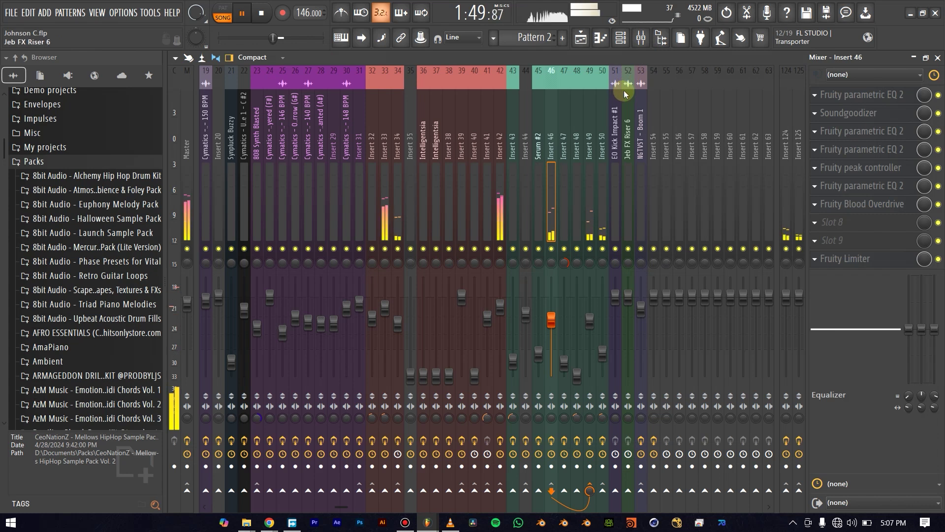
Check the playlist arrangement, return to the mixer, stop playback and compare Insert 33 with Insert 46
{"action": "left_click", "coordinate": [584, 41]}
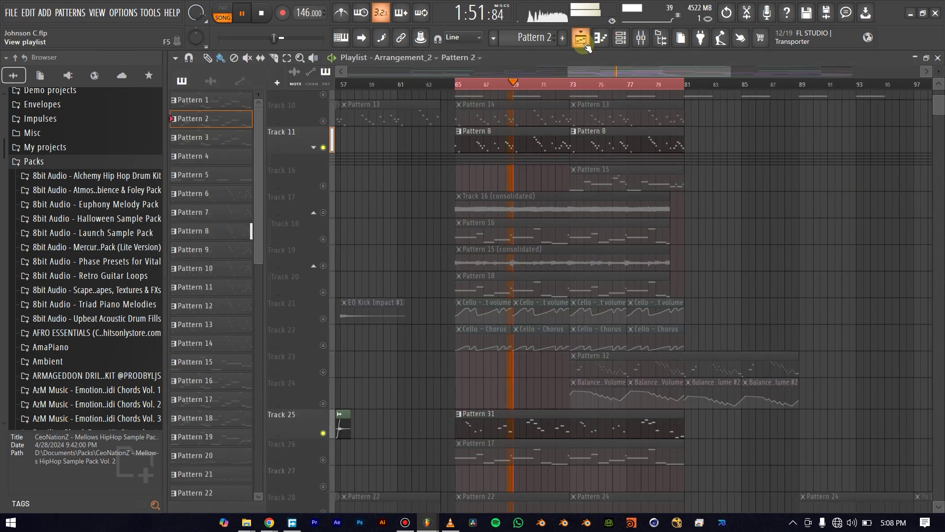
{"action": "left_click", "coordinate": [640, 38]}
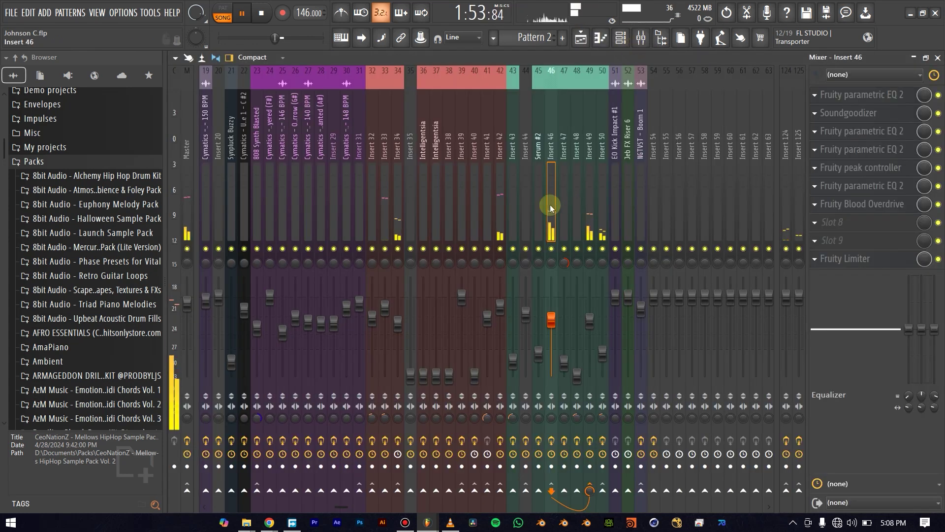
{"action": "key", "text": "space"}
{"action": "left_click", "coordinate": [379, 221]}
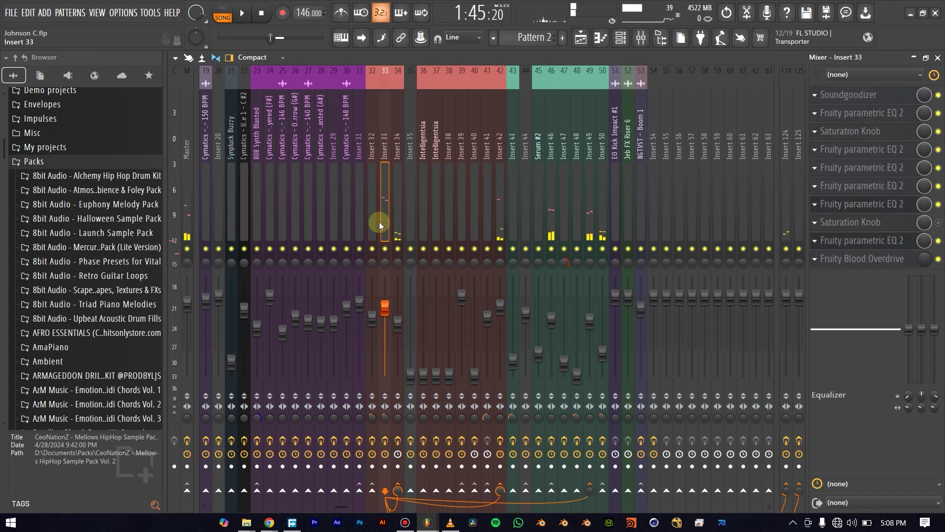
{"action": "left_click", "coordinate": [552, 224]}
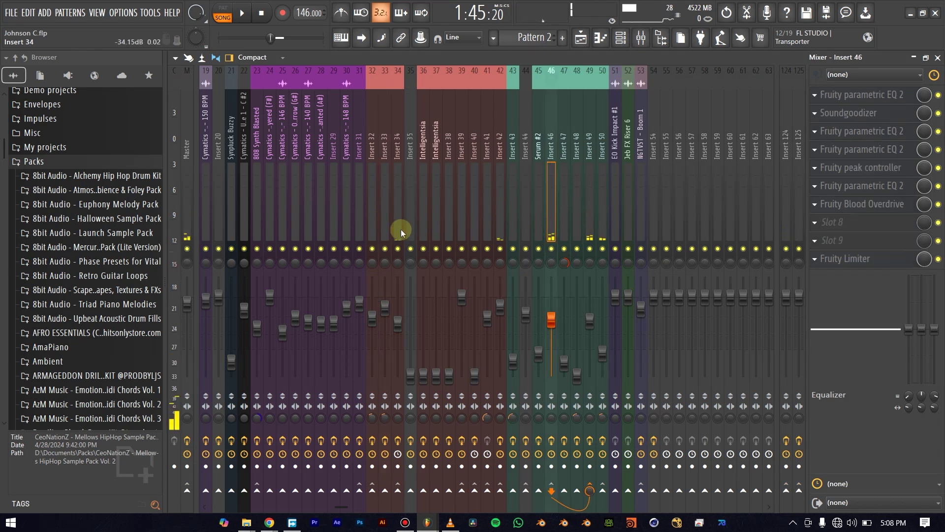
{"action": "left_click", "coordinate": [386, 225]}
{"action": "left_click", "coordinate": [551, 224]}
Play the song and examine Insert 46's frequency spectrum in the Fruity parametric EQ 2 in slot 8
{"action": "key", "text": "space"}
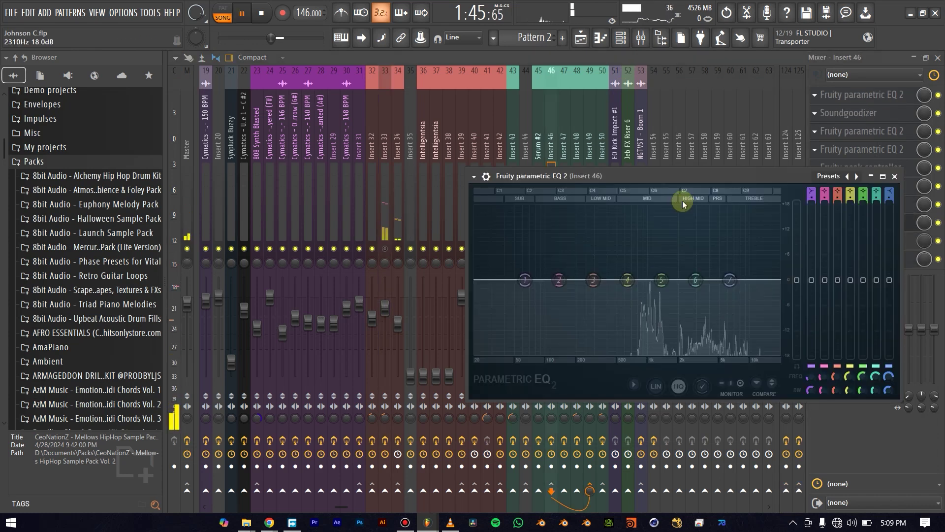
{"action": "left_click_drag", "start_coordinate": [661, 173], "coordinate": [492, 122]}
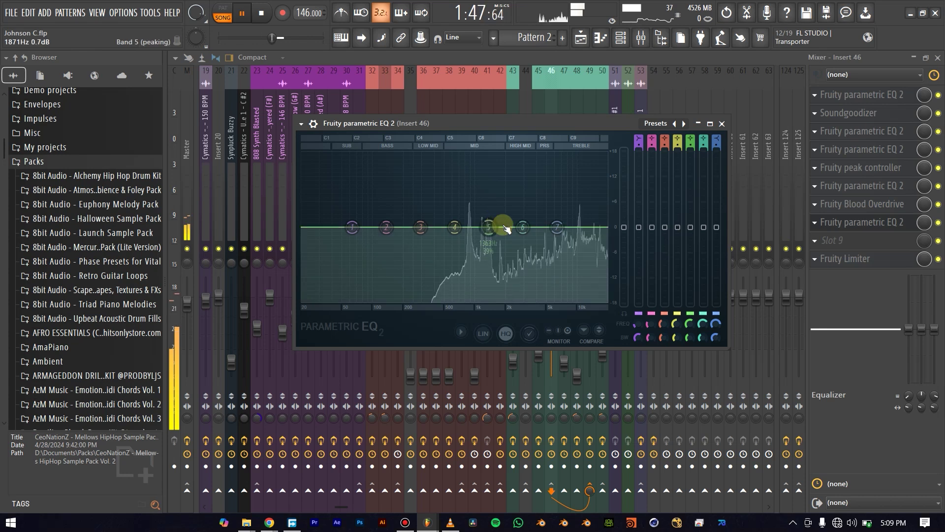
{"action": "key", "text": "space"}
{"action": "key", "text": "space"}
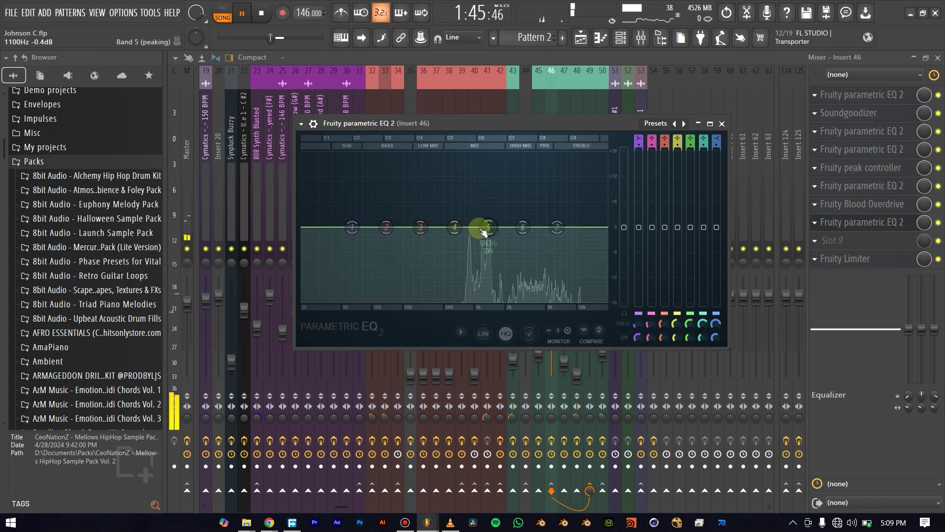
Try boosting bands 5 and 4 in Insert 46's EQ, undo both boosts, and close the EQ
{"action": "left_click_drag", "start_coordinate": [474, 228], "coordinate": [475, 180]}
{"action": "scroll", "coordinate": [472, 191], "scroll_direction": "down", "scroll_amount": 8}
{"action": "scroll", "coordinate": [473, 187], "scroll_direction": "up", "scroll_amount": 3}
{"action": "key", "text": "space"}
{"action": "key", "text": "ctrl+z"}
{"action": "left_click_drag", "start_coordinate": [457, 228], "coordinate": [481, 190]}
{"action": "key", "text": "ctrl+z"}
{"action": "key", "text": "Escape"}
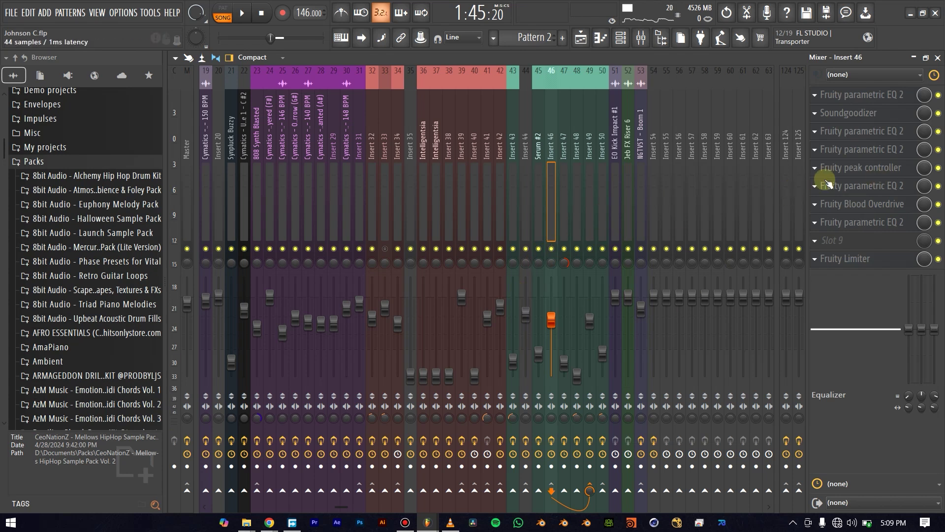
Check the existing Fruity peak controller in slot 5 of Insert 46 and disable that slot
{"action": "left_click", "coordinate": [879, 173]}
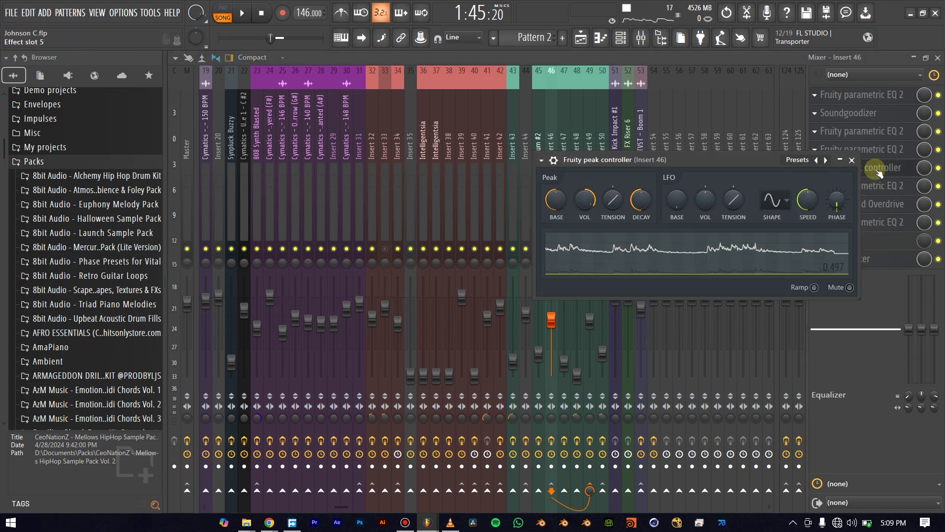
{"action": "left_click", "coordinate": [875, 178]}
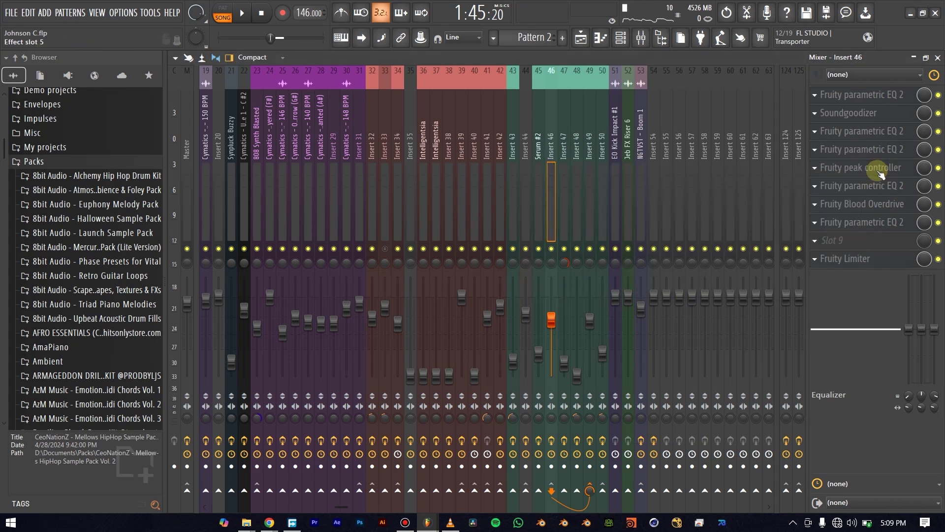
{"action": "left_click", "coordinate": [938, 168]}
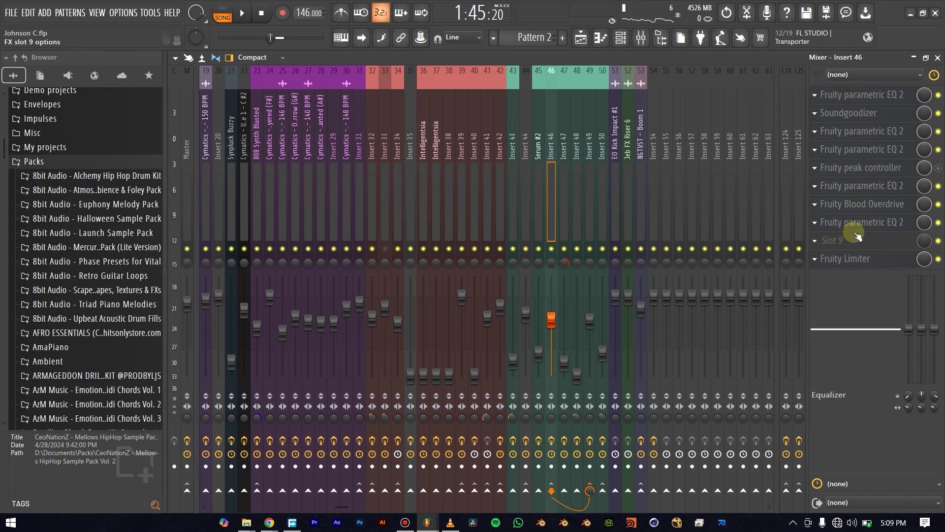
Add a Fruity Peak Controller to slot 9 of Insert 46 and set its Peak base level to 50%
{"action": "left_click", "coordinate": [819, 241]}
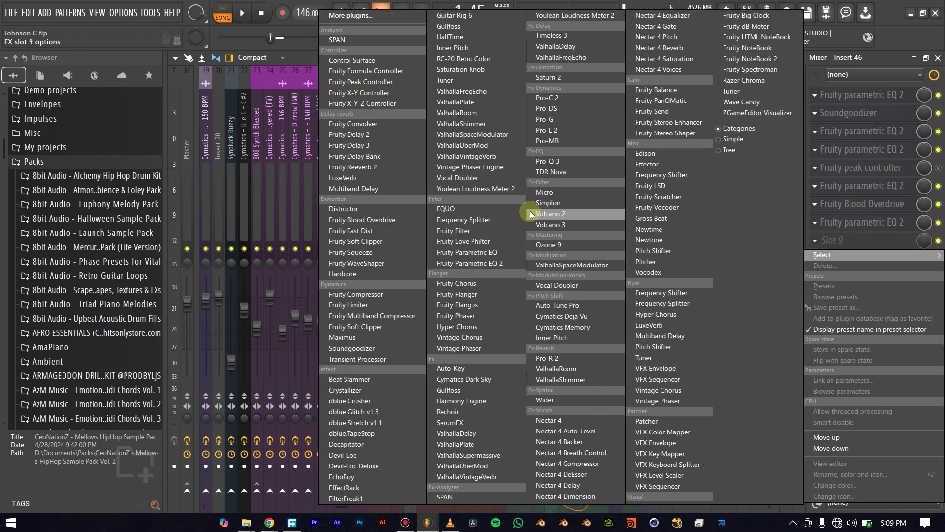
{"action": "left_click", "coordinate": [381, 84]}
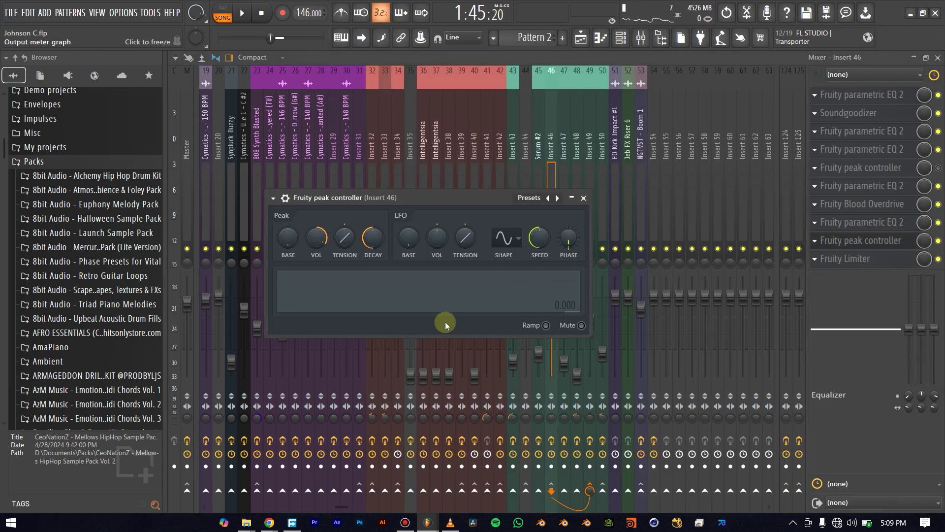
{"action": "right_click", "coordinate": [289, 241]}
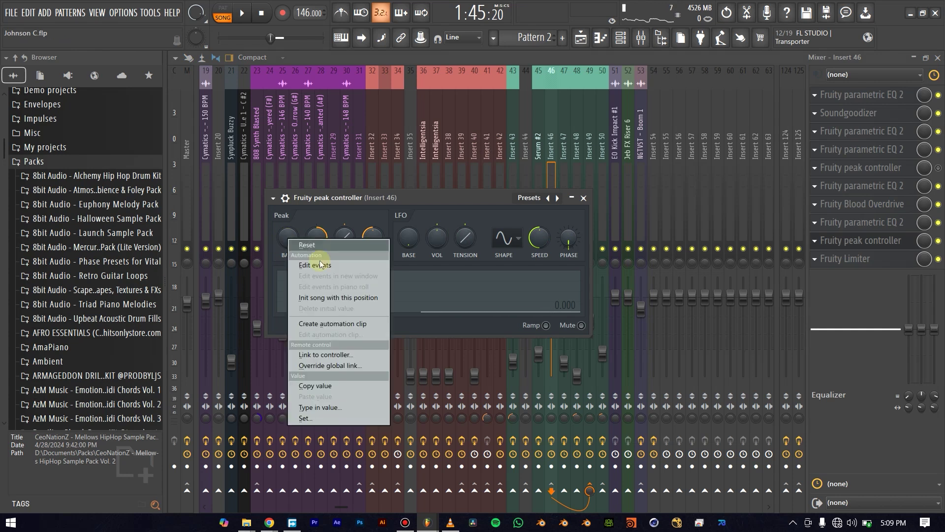
{"action": "left_click", "coordinate": [324, 407]}
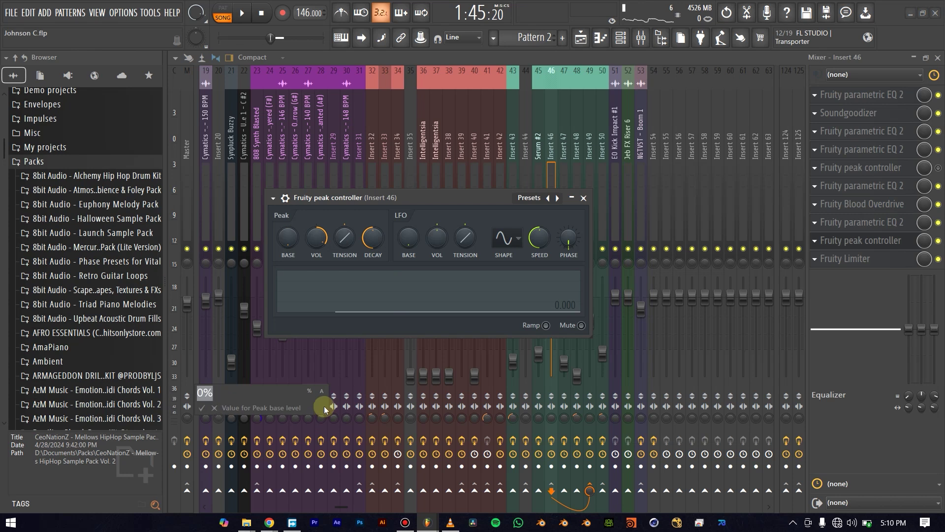
{"action": "type", "text": "50"}
{"action": "key", "text": "Return"}
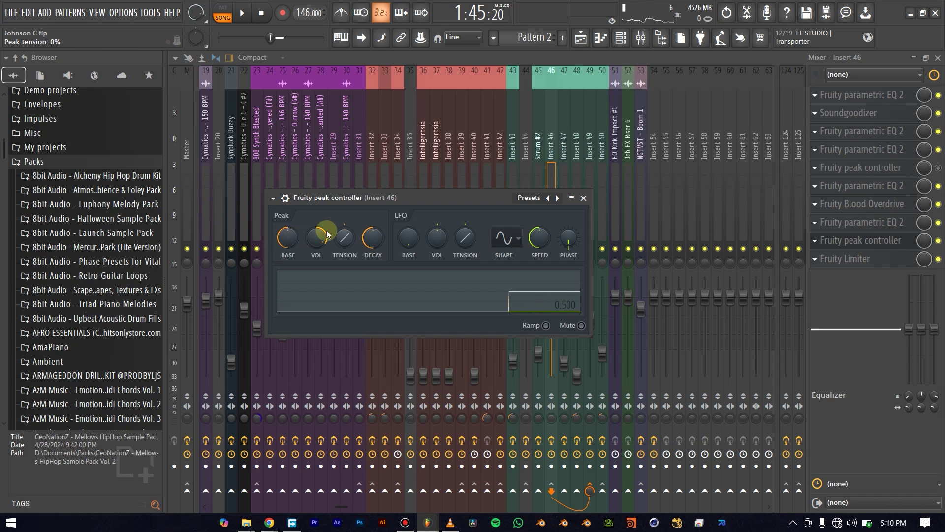
{"action": "left_click", "coordinate": [584, 198]}
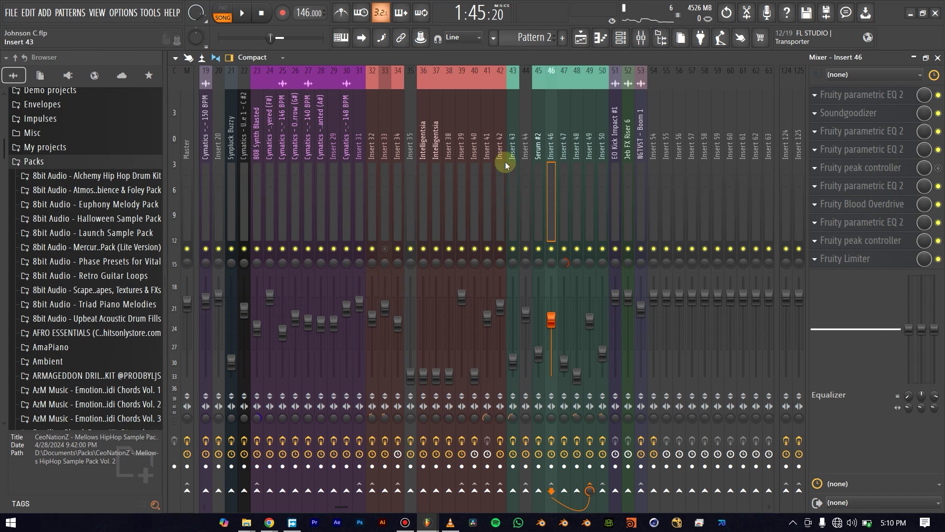
Play Insert 33 and open its slot 8 Fruity parametric EQ 2 to view the spectrum, then stop playback
{"action": "left_click", "coordinate": [385, 206]}
{"action": "key", "text": "space"}
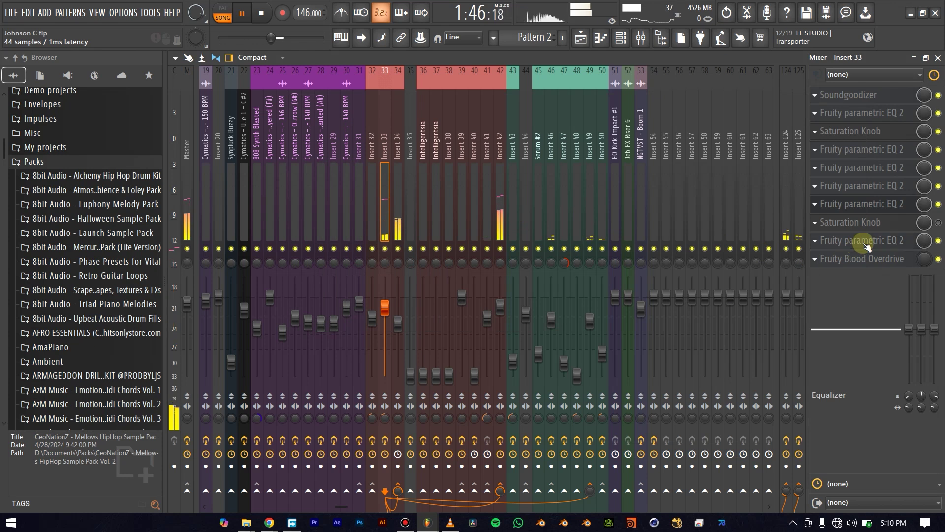
{"action": "left_click", "coordinate": [865, 241]}
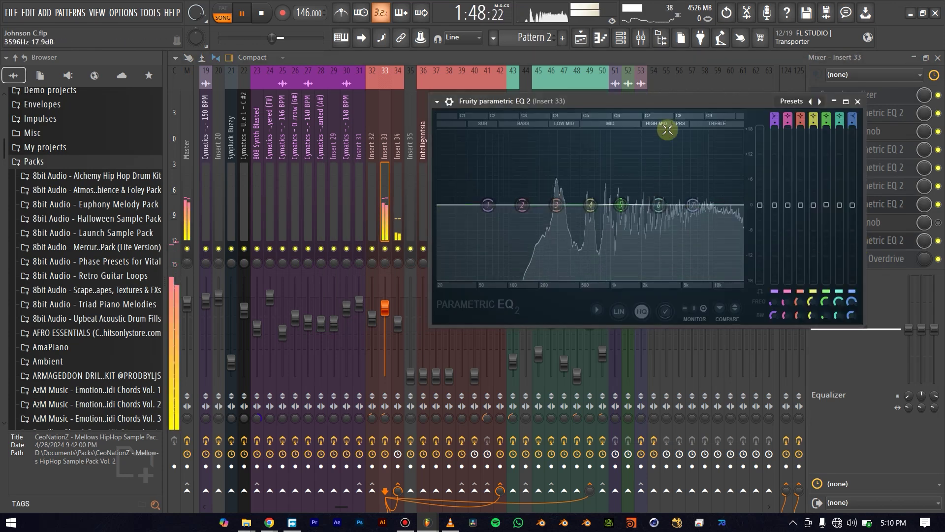
{"action": "left_click_drag", "start_coordinate": [662, 103], "coordinate": [555, 98]}
{"action": "key", "text": "space"}
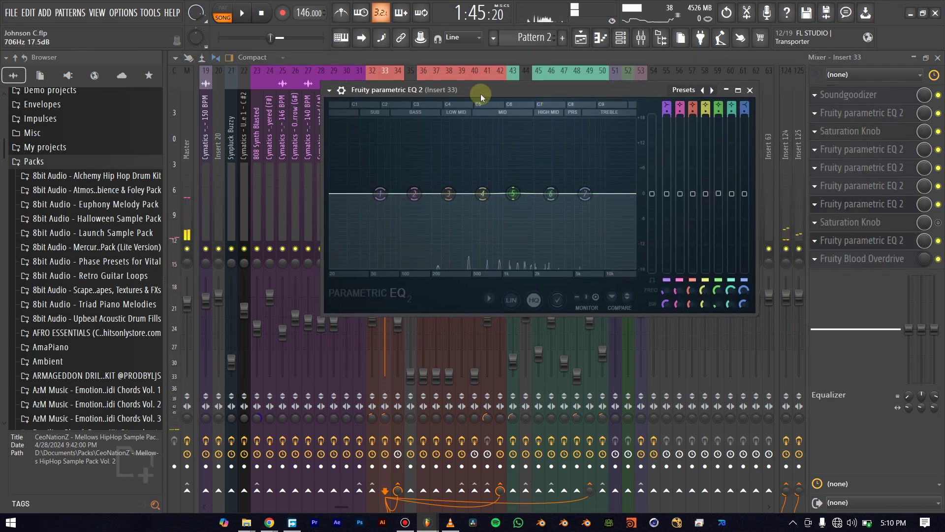
{"action": "left_click_drag", "start_coordinate": [481, 95], "coordinate": [512, 90]}
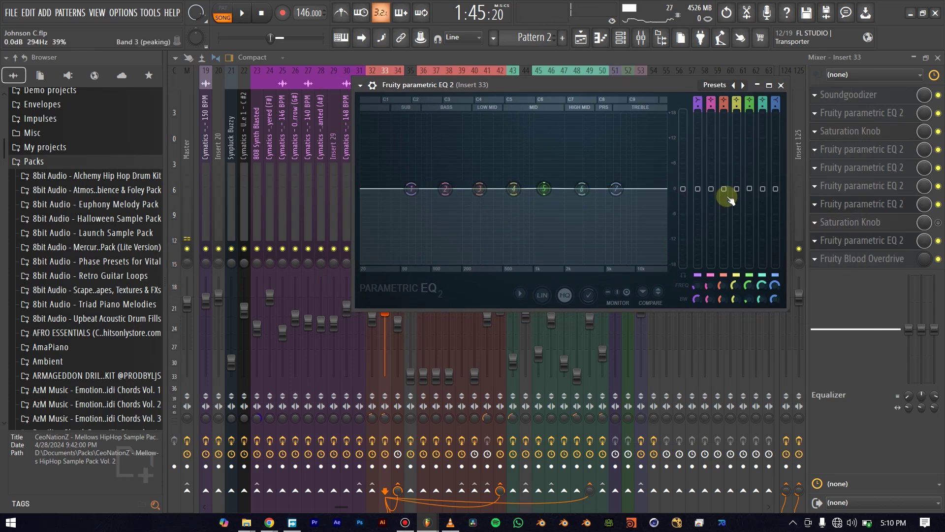
Link band 5's level in Insert 33's EQ to the Peak output of Insert 46's second peak controller, using the Inverted mapping formula
{"action": "left_click_drag", "start_coordinate": [542, 189], "coordinate": [515, 165]}
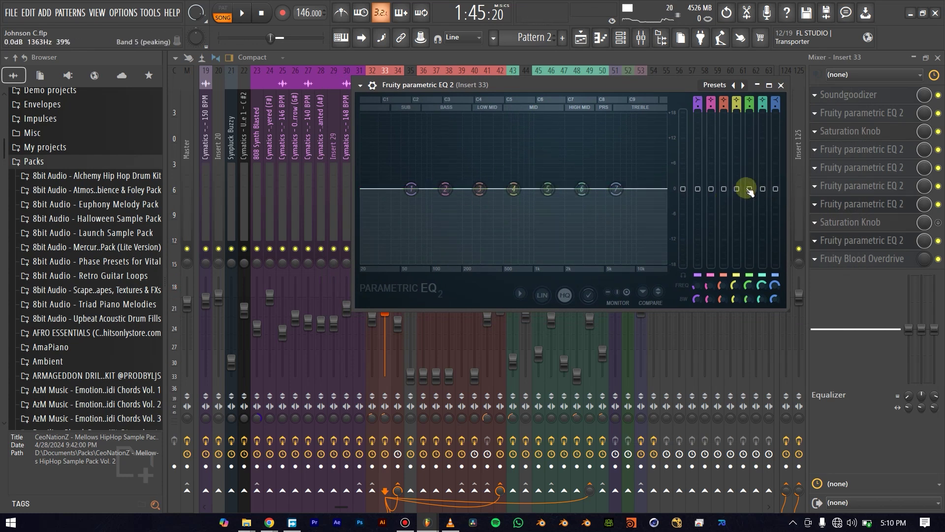
{"action": "left_click_drag", "start_coordinate": [749, 190], "coordinate": [770, 184]}
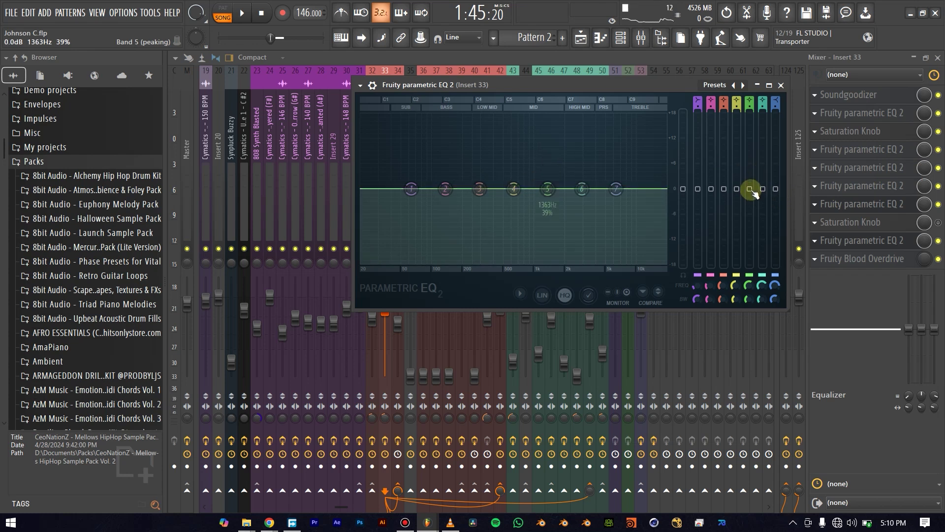
{"action": "right_click", "coordinate": [751, 190]}
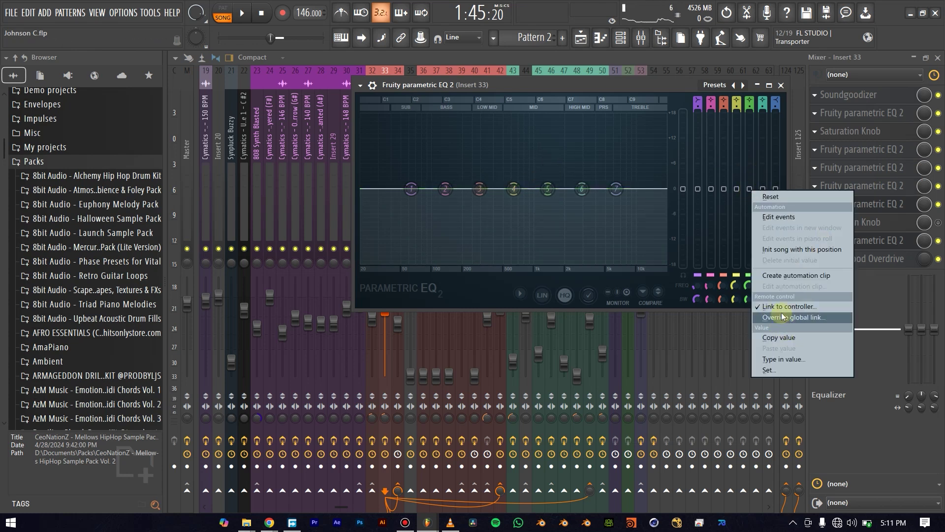
{"action": "left_click", "coordinate": [801, 307]}
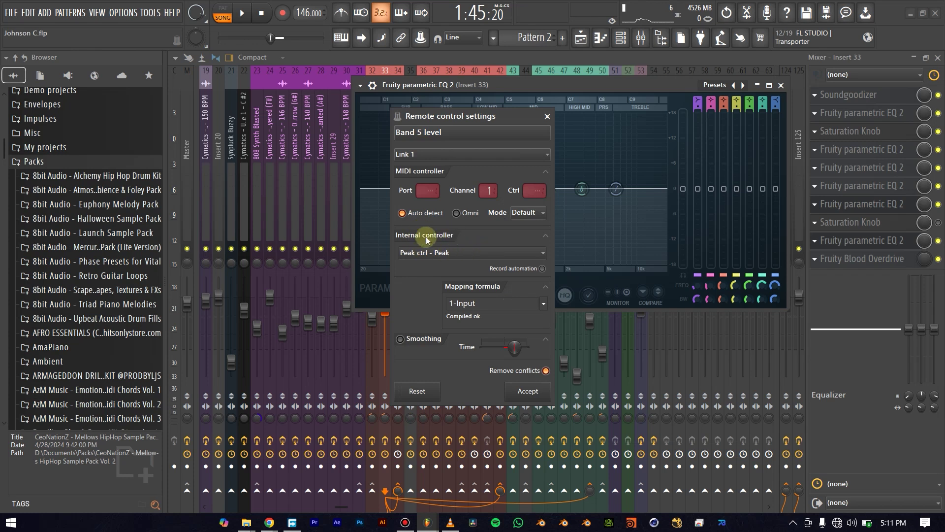
{"action": "left_click", "coordinate": [470, 254]}
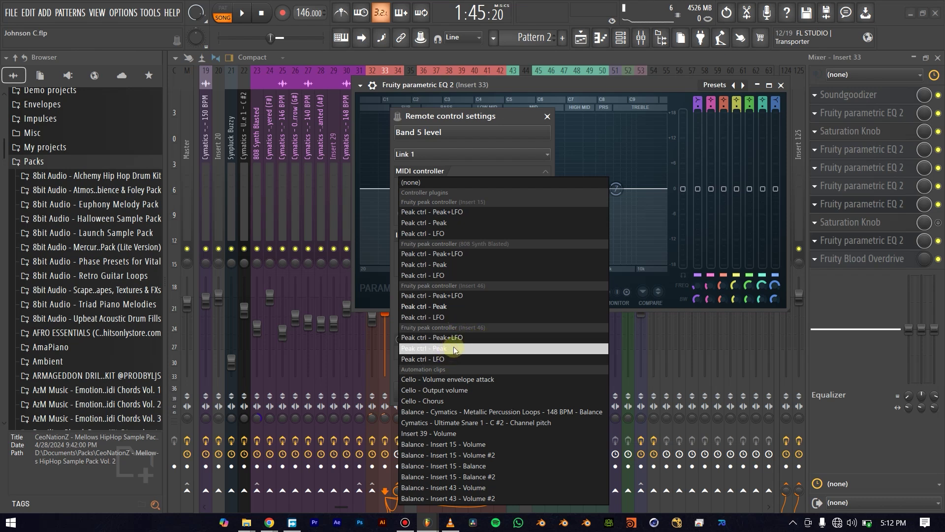
{"action": "left_click", "coordinate": [454, 348]}
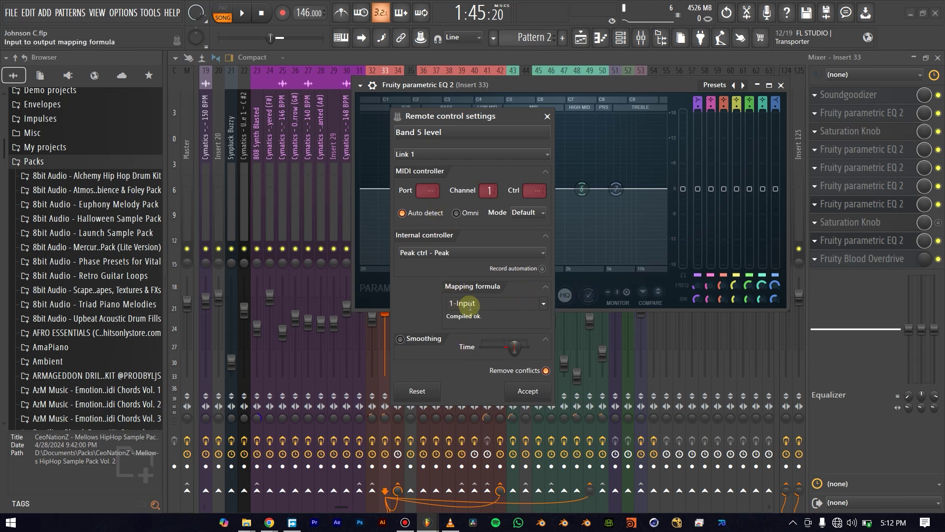
{"action": "left_click", "coordinate": [543, 304]}
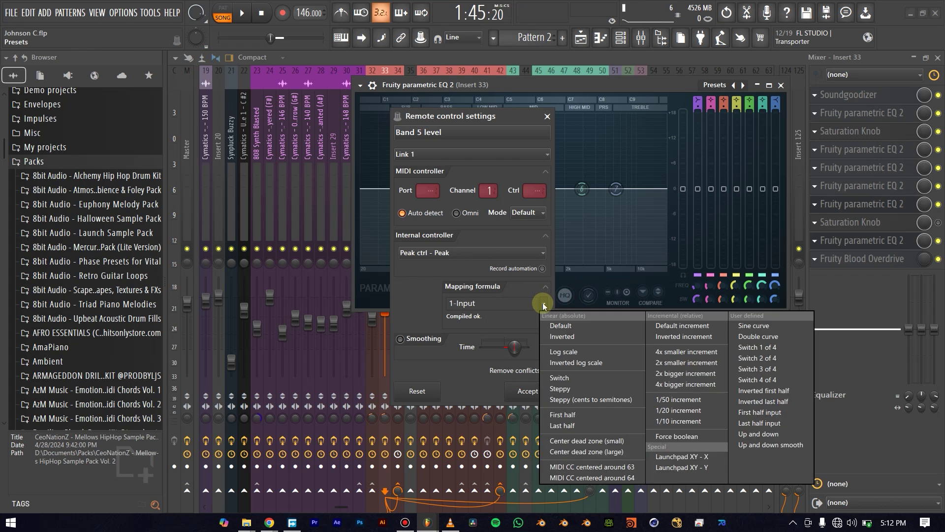
{"action": "left_click", "coordinate": [575, 336]}
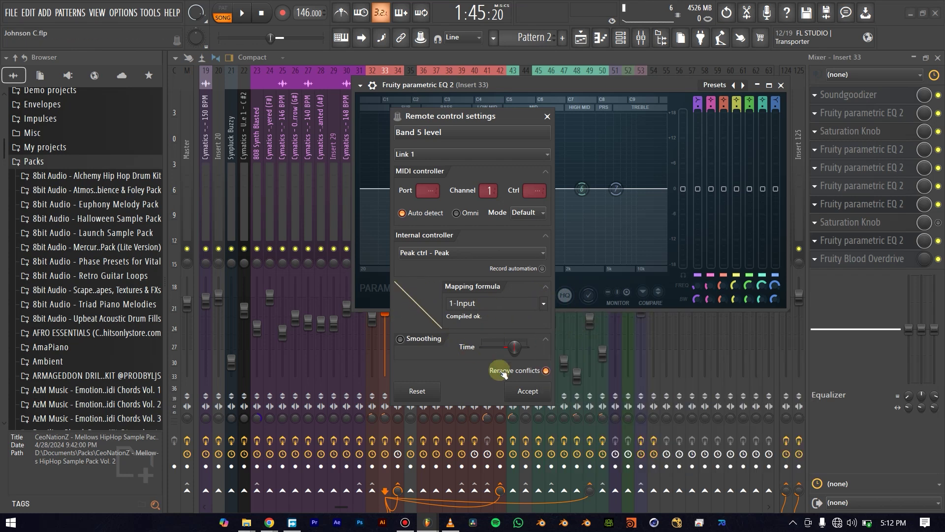
{"action": "left_click", "coordinate": [526, 390]}
Play the song to check how the linked band 5 in Insert 33's EQ reacts to Insert 46's signal
{"action": "left_click_drag", "start_coordinate": [614, 86], "coordinate": [515, 215]}
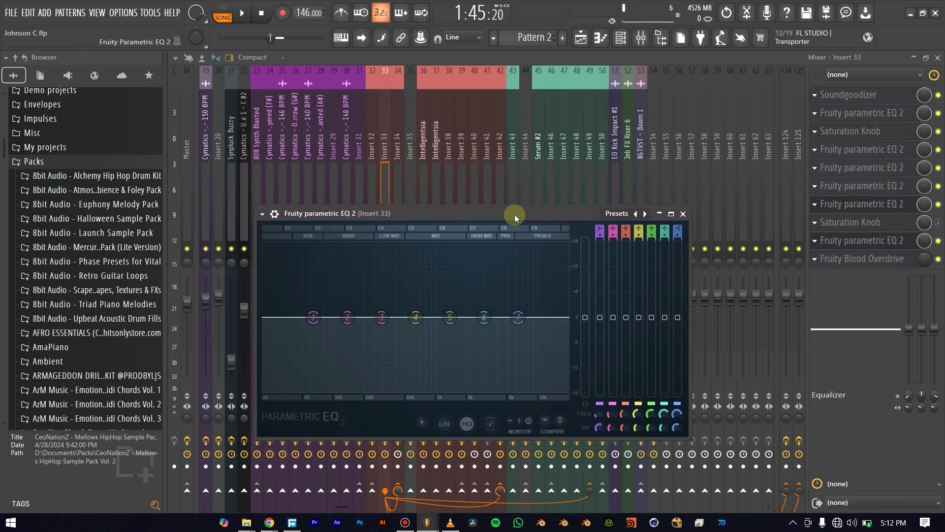
{"action": "key", "text": "space"}
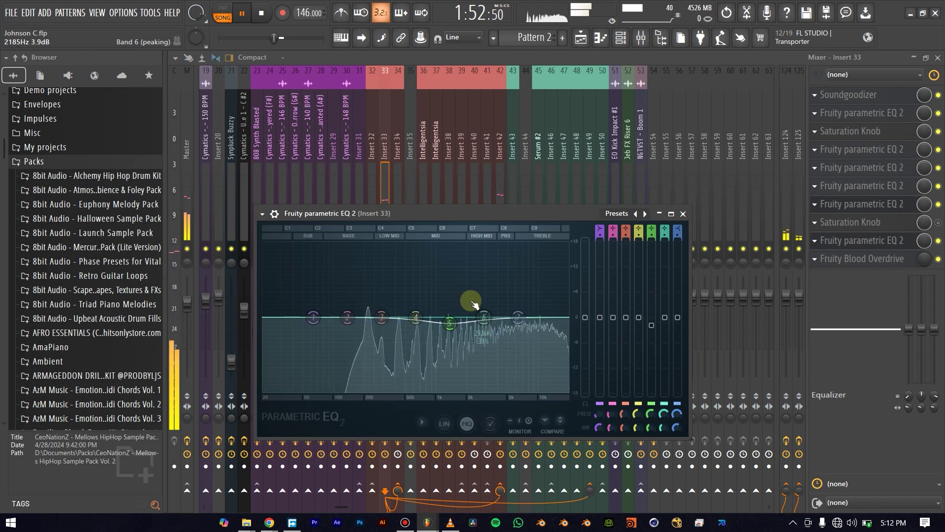
{"action": "key", "text": "space"}
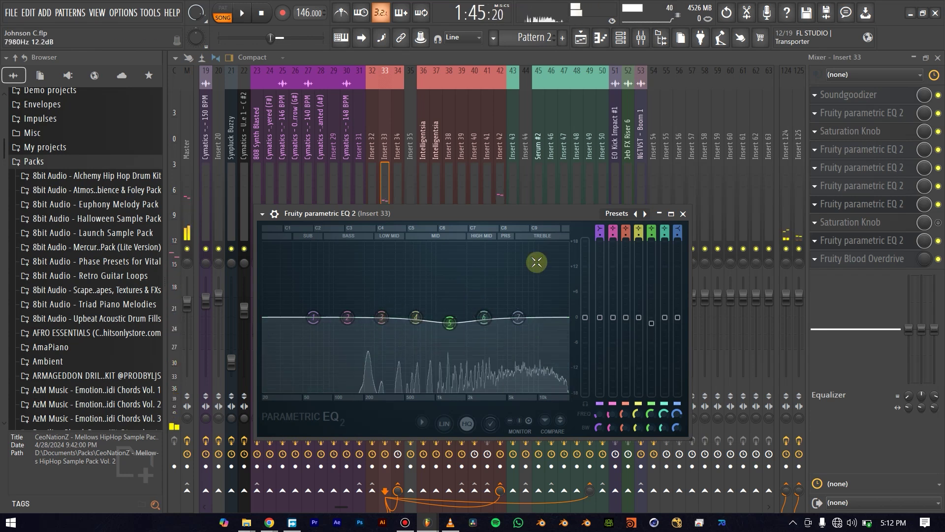
{"action": "left_click_drag", "start_coordinate": [509, 208], "coordinate": [523, 253]}
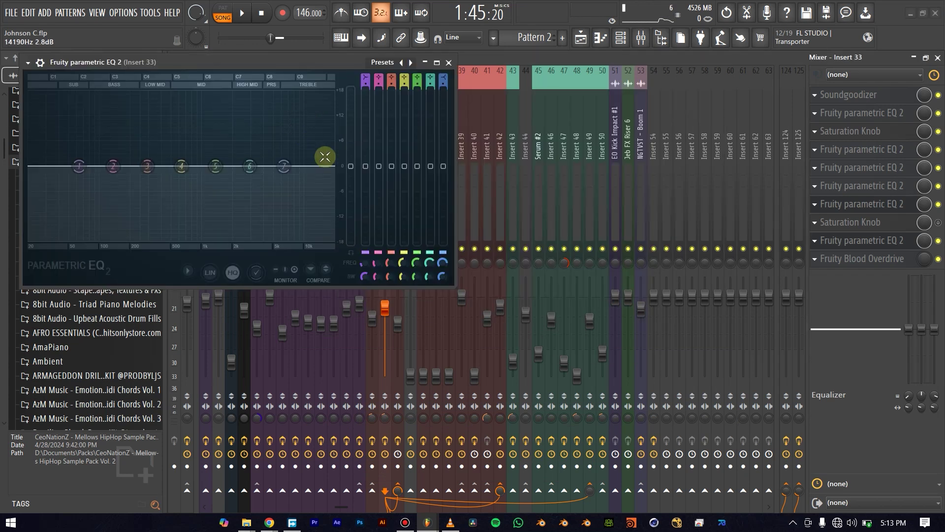
{"action": "mouse_move", "coordinate": [151, 176]}
{"action": "left_mouse_down"}
{"action": "mouse_move", "coordinate": [209, 200]}
{"action": "mouse_move", "coordinate": [205, 186]}
{"action": "mouse_move", "coordinate": [236, 167]}
{"action": "mouse_move", "coordinate": [151, 128]}
{"action": "mouse_move", "coordinate": [147, 166]}
{"action": "left_mouse_up"}
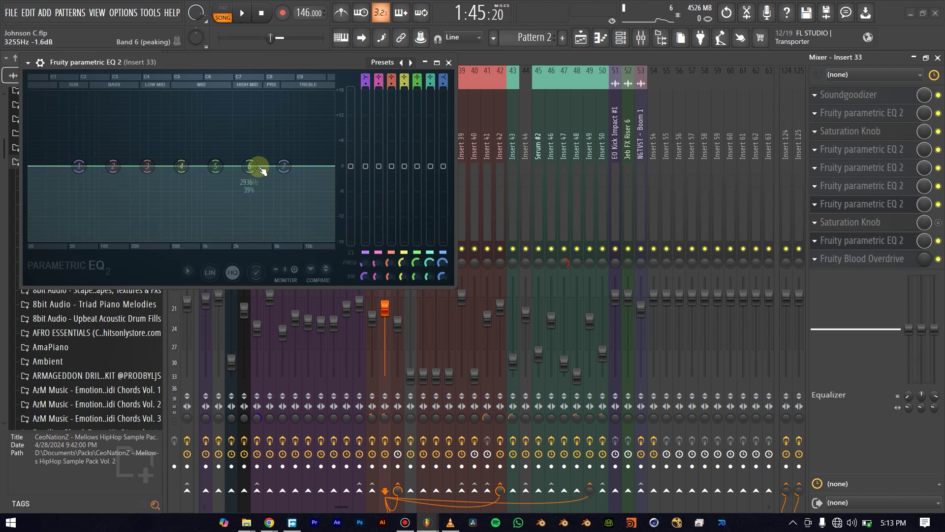
{"action": "key", "text": "space"}
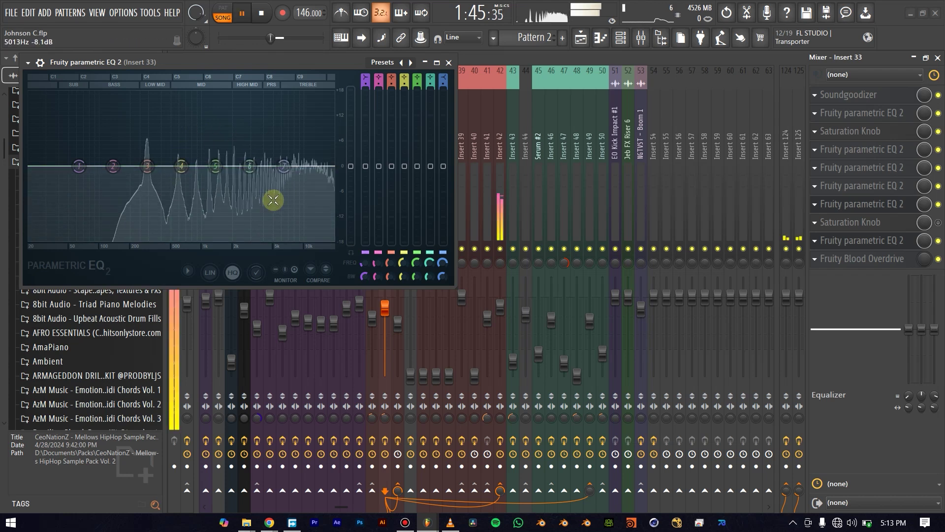
Watch band 5 respond in Insert 33's EQ, stop playback, and open Insert 46's second Fruity Peak Controller
{"action": "mouse_move", "coordinate": [417, 191]}
{"action": "left_mouse_down"}
{"action": "mouse_move", "coordinate": [418, 226]}
{"action": "mouse_move", "coordinate": [423, 208]}
{"action": "left_mouse_up"}
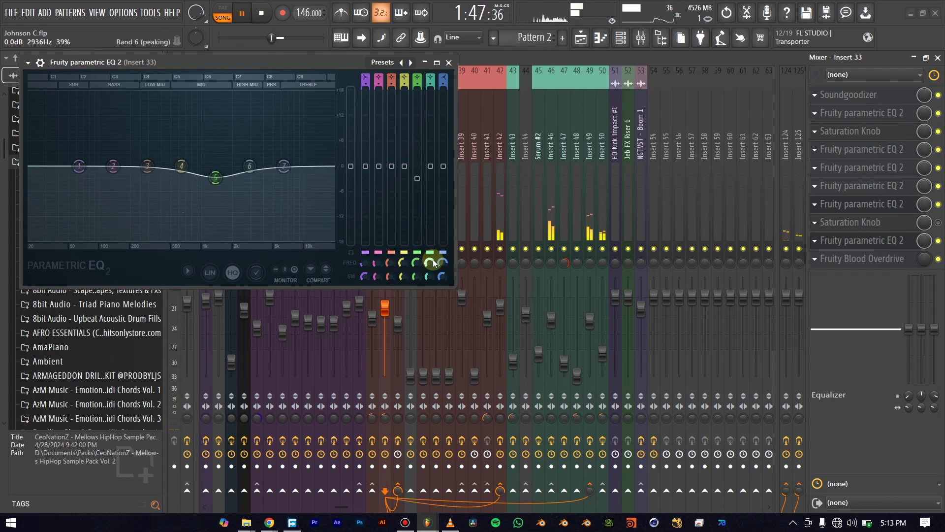
{"action": "left_click_drag", "start_coordinate": [215, 182], "coordinate": [176, 178]}
{"action": "mouse_move", "coordinate": [408, 266]}
{"action": "left_mouse_down"}
{"action": "mouse_move", "coordinate": [417, 280]}
{"action": "mouse_move", "coordinate": [418, 266]}
{"action": "mouse_move", "coordinate": [418, 297]}
{"action": "mouse_move", "coordinate": [416, 276]}
{"action": "left_mouse_up"}
{"action": "key", "text": "space"}
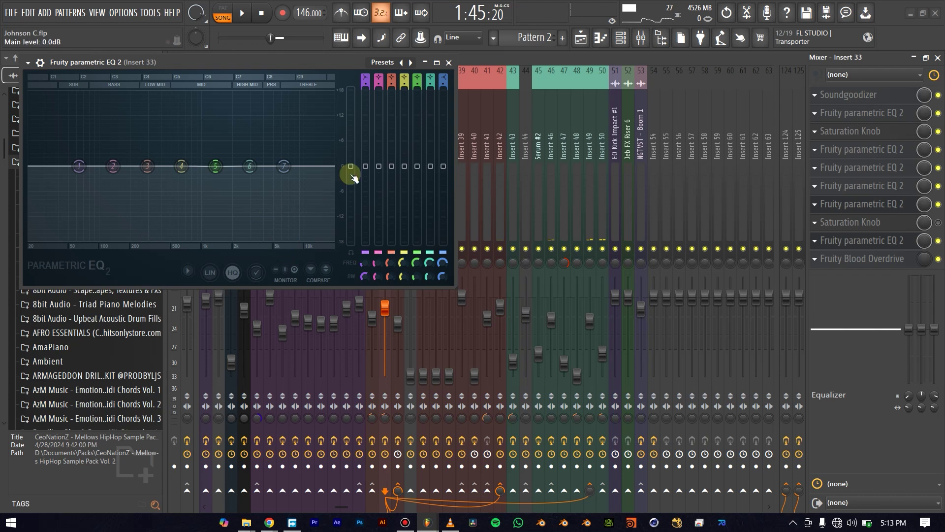
{"action": "left_click", "coordinate": [553, 219]}
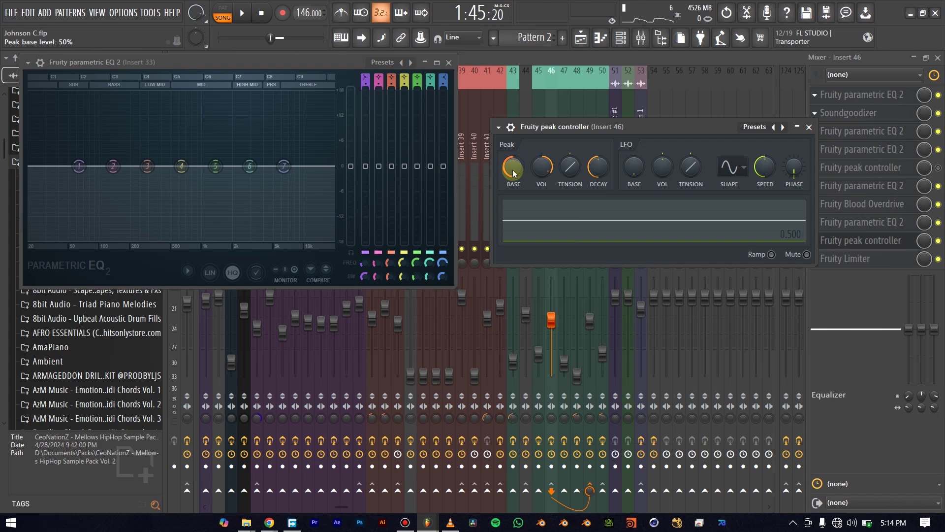
Try different Peak base and volume levels in Insert 46's peak controller while stopped, and undo these knob changes
{"action": "left_click_drag", "start_coordinate": [521, 171], "coordinate": [520, 150]}
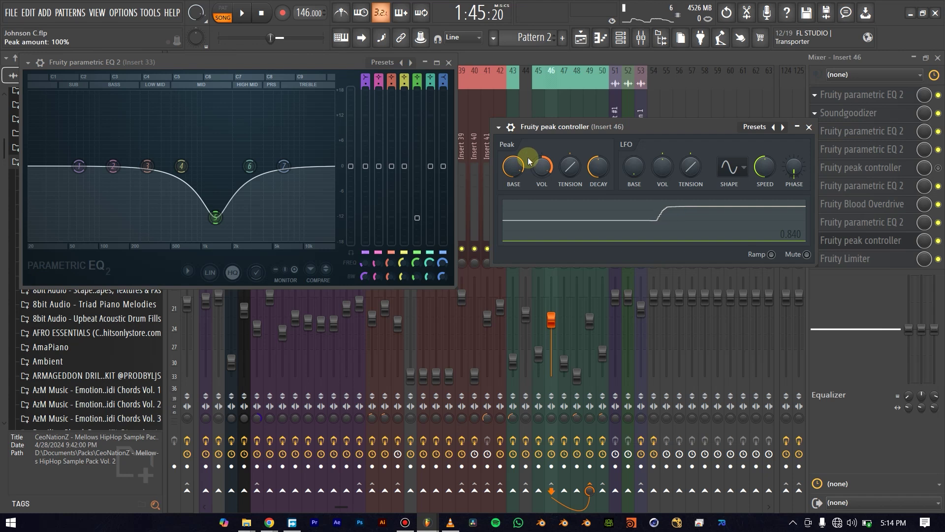
{"action": "left_click_drag", "start_coordinate": [543, 169], "coordinate": [543, 197]}
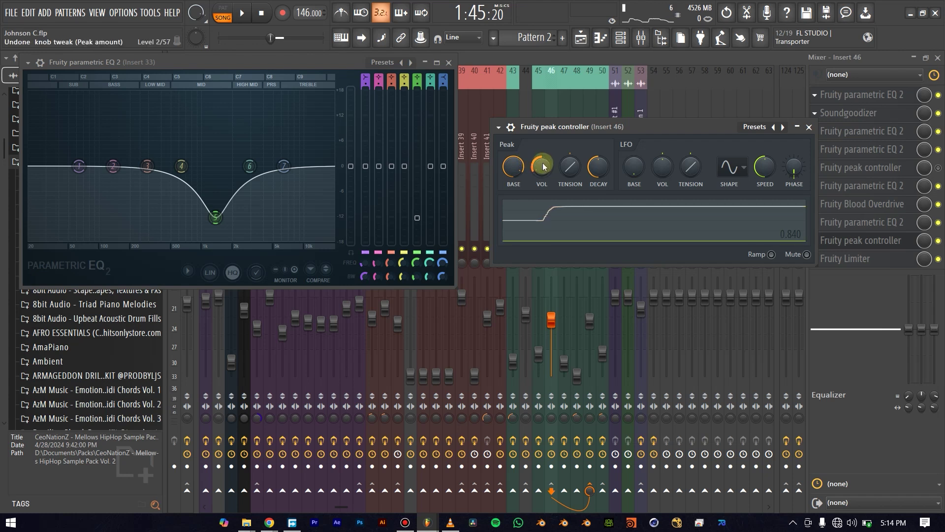
{"action": "left_click_drag", "start_coordinate": [513, 167], "coordinate": [513, 193]}
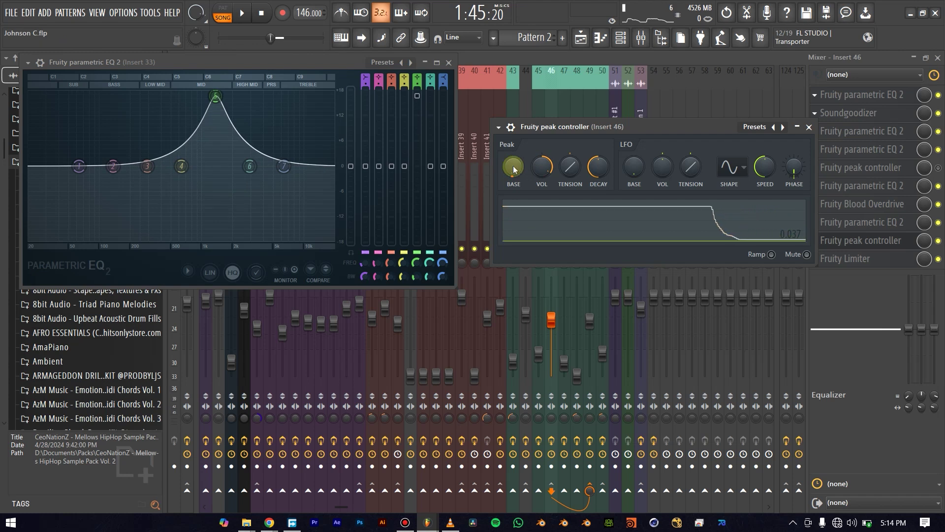
{"action": "key", "text": "ctrl+z"}
{"action": "key", "text": "ctrl+z"}
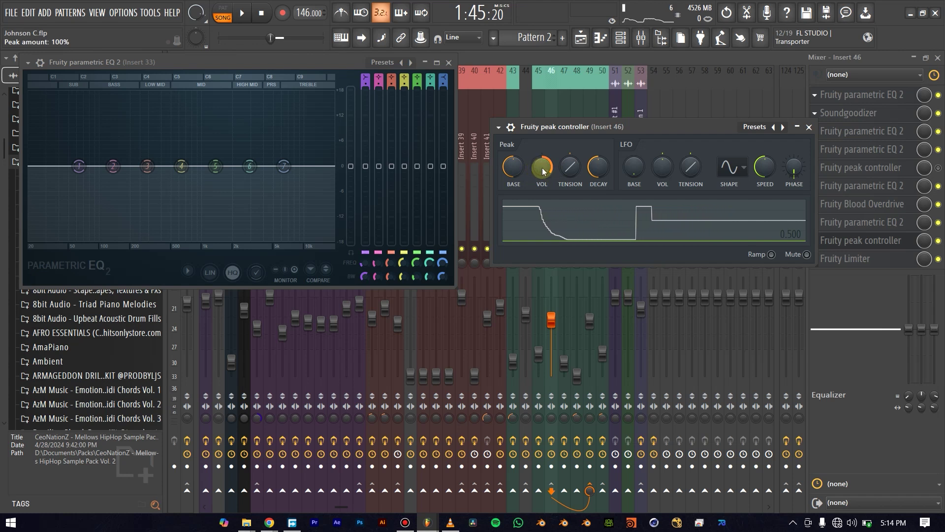
Play the song while trying Peak volume amounts of -200%, 0% and 200%, reduce the amount from 200%, and stop playback
{"action": "key", "text": "space"}
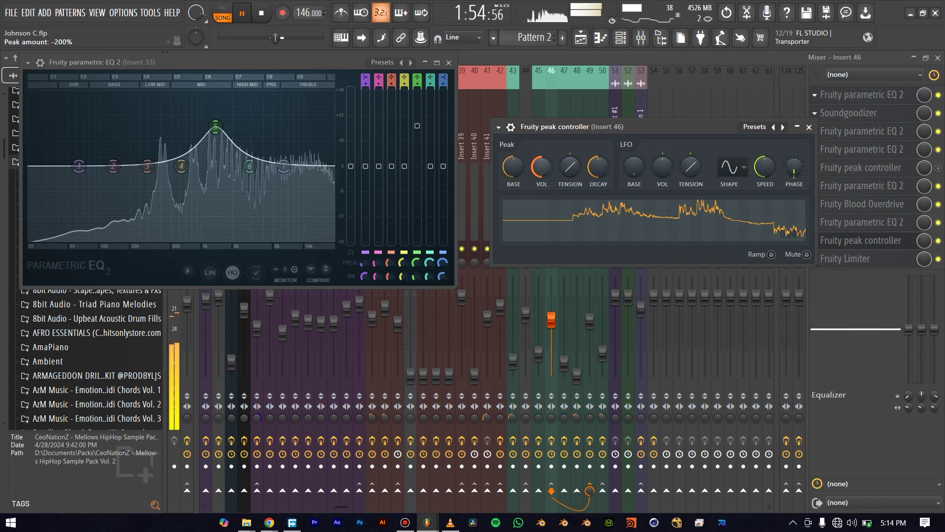
{"action": "left_click_drag", "start_coordinate": [542, 170], "coordinate": [542, 123]}
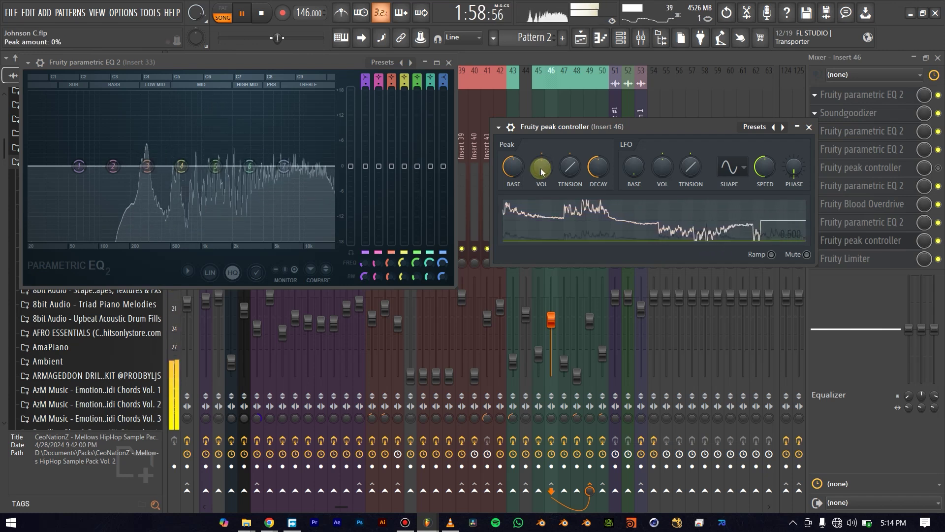
{"action": "left_click_drag", "start_coordinate": [542, 167], "coordinate": [542, 137]}
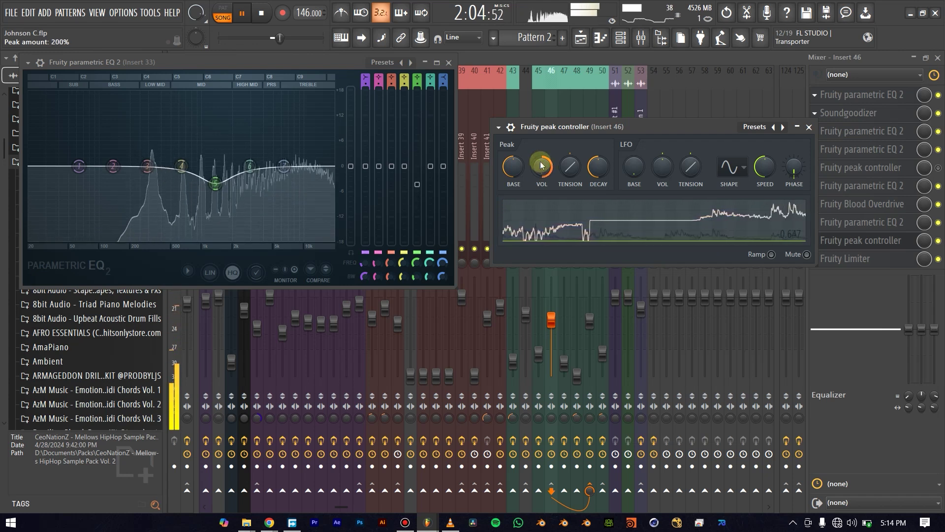
{"action": "left_click_drag", "start_coordinate": [547, 164], "coordinate": [546, 182]}
{"action": "key", "text": "space"}
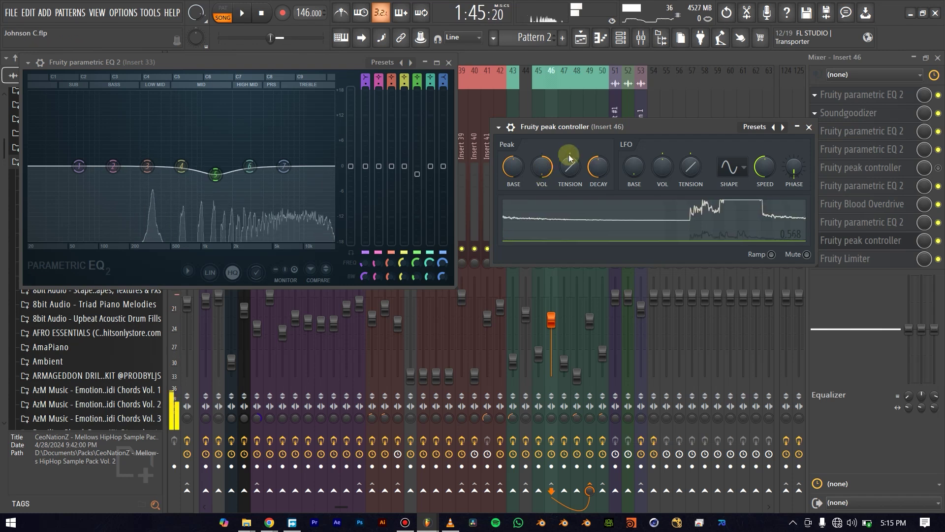
Raise the Peak tension in Insert 46's peak controller, replay the song to check band 5's ducking, and stop playback
{"action": "key", "text": "space"}
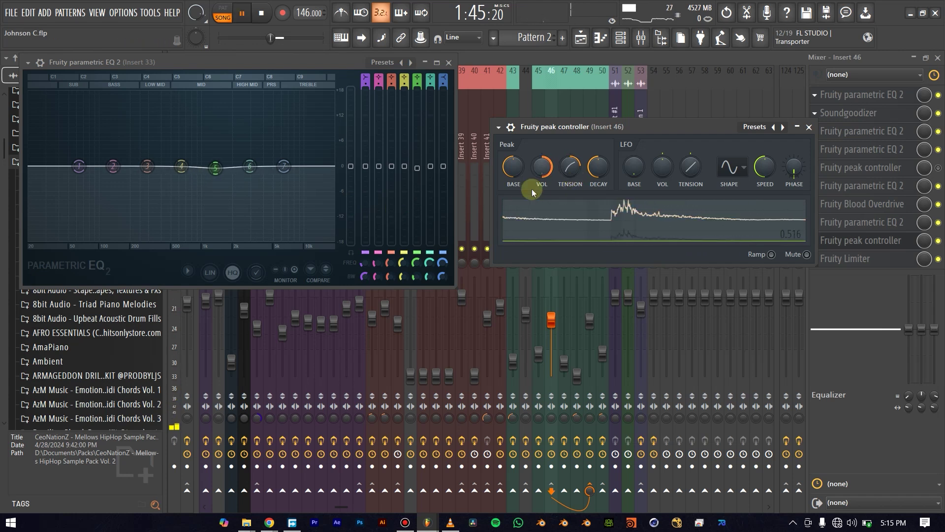
{"action": "key", "text": "space"}
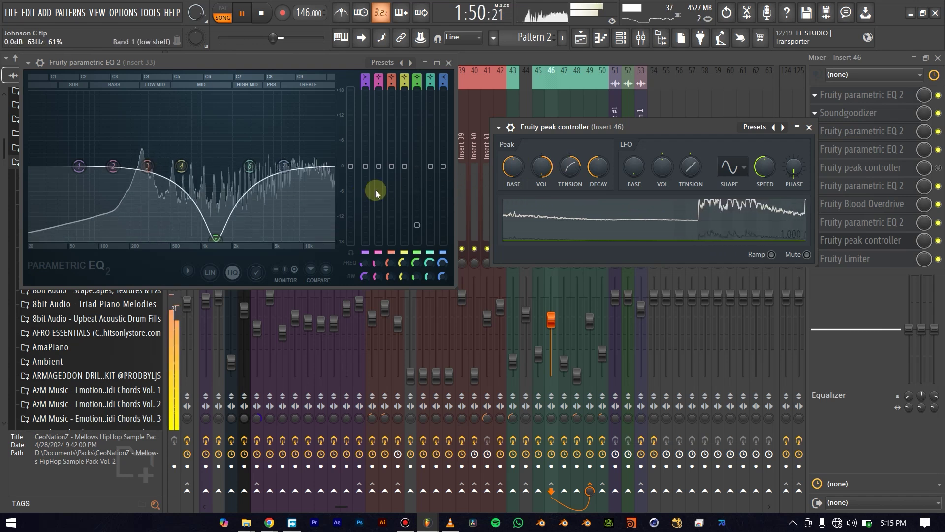
{"action": "key", "text": "space"}
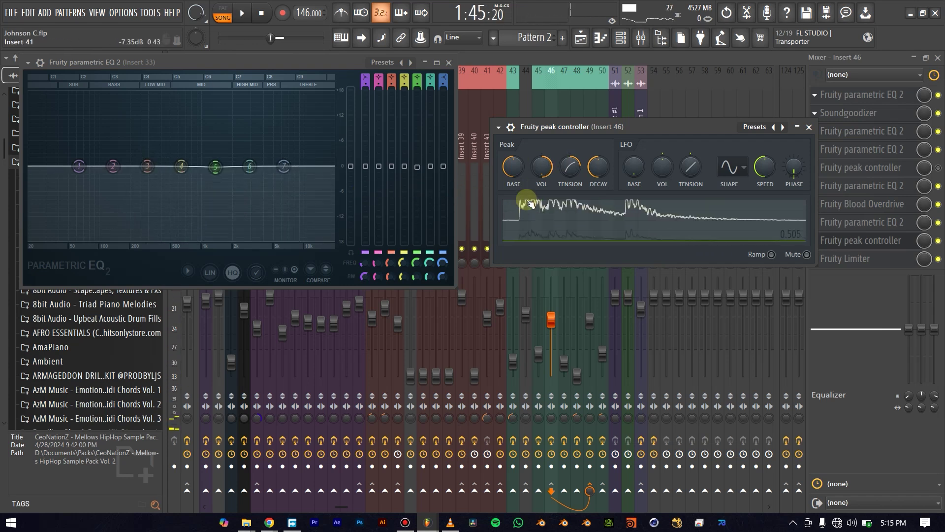